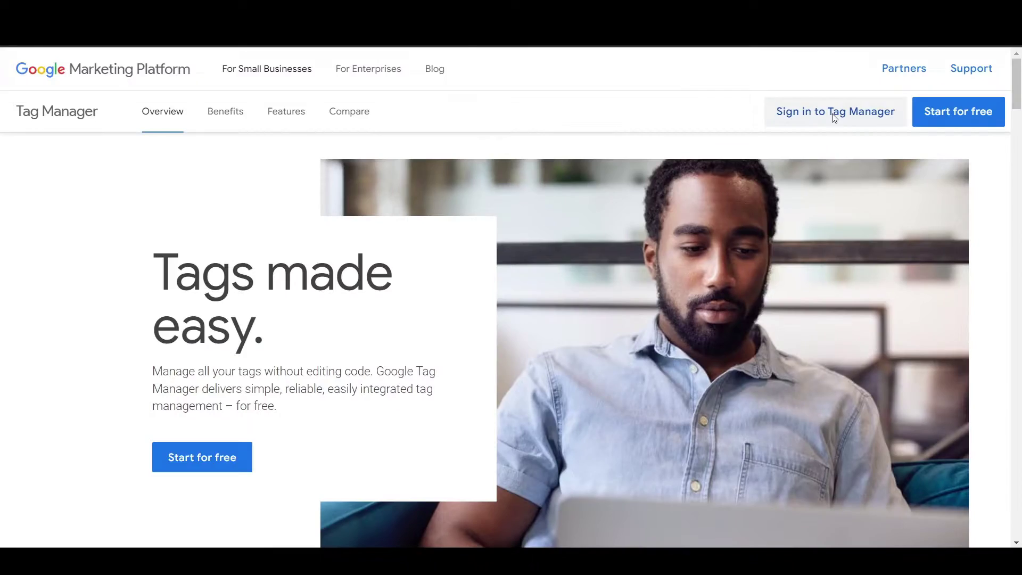
- Sign in to Tag Manager and start a new account with a saved name and country India
{"action": "left_click", "coordinate": [831, 113]}
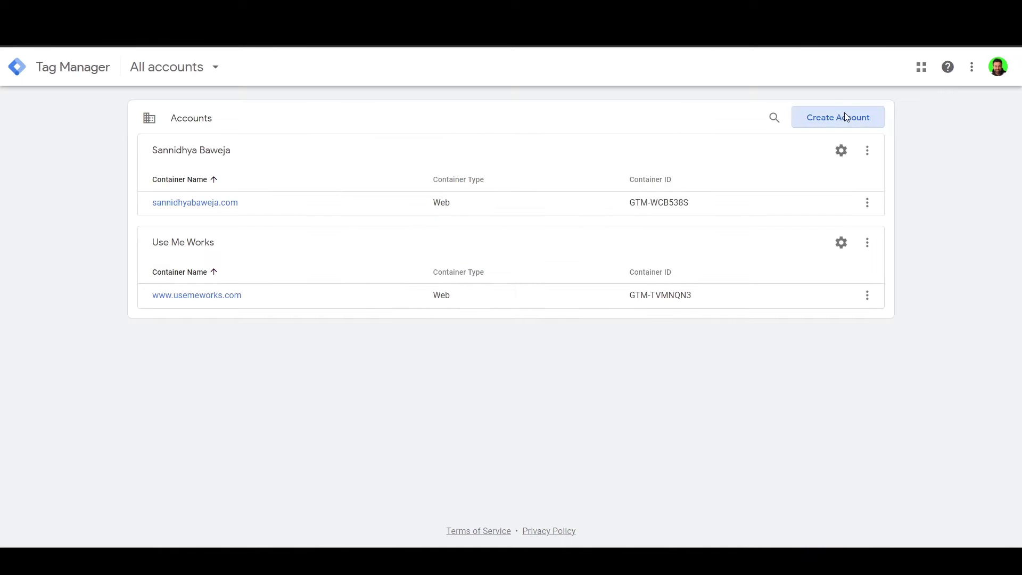
{"action": "left_click", "coordinate": [844, 113]}
{"action": "left_click", "coordinate": [260, 235]}
{"action": "left_click", "coordinate": [224, 266]}
{"action": "left_click", "coordinate": [221, 288]}
{"action": "left_click", "coordinate": [221, 305]}
- Choose Web as the platform and name the container 'sannidhyabaweja.com'
{"action": "scroll", "coordinate": [228, 315], "scroll_direction": "down", "scroll_amount": 3}
{"action": "left_click", "coordinate": [228, 315]}
{"action": "left_click", "coordinate": [255, 240]}
{"action": "type", "text": "sannidhyabaweja.com"}
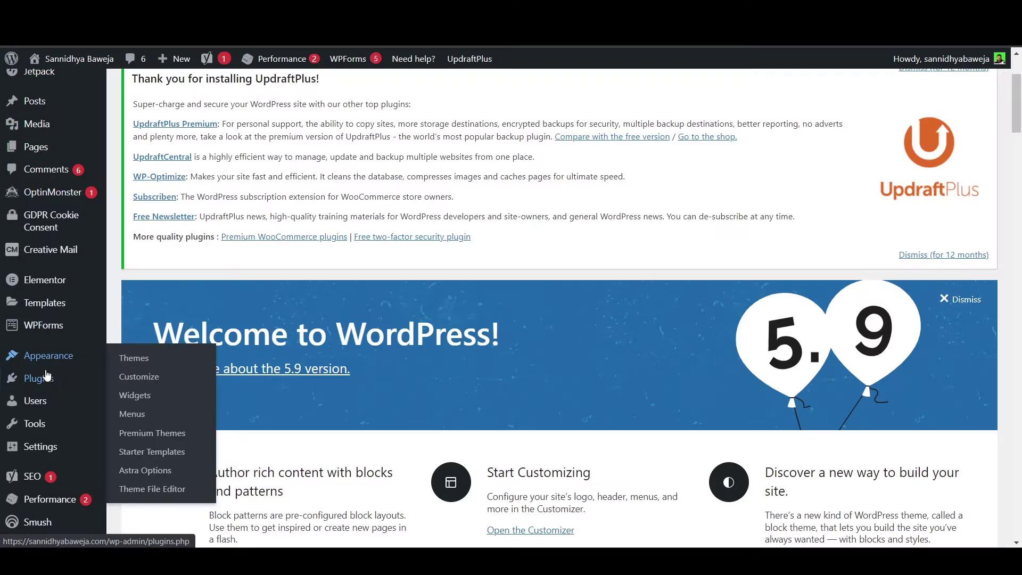
- Search WordPress's Add New plugins page for 'google site' to find Site Kit
{"action": "mouse_move", "coordinate": [46, 382]}
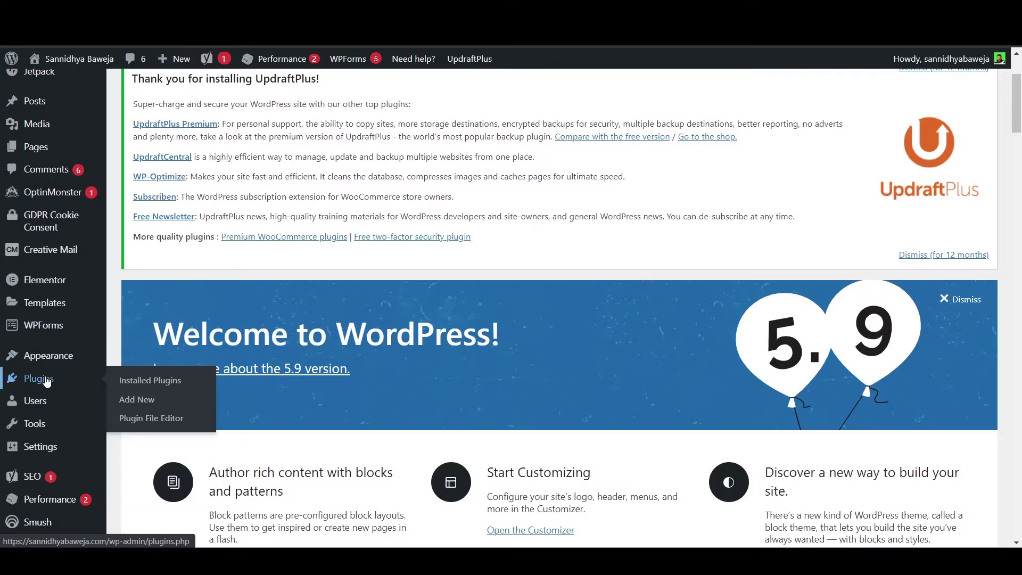
{"action": "left_click", "coordinate": [136, 406]}
{"action": "left_click", "coordinate": [861, 246]}
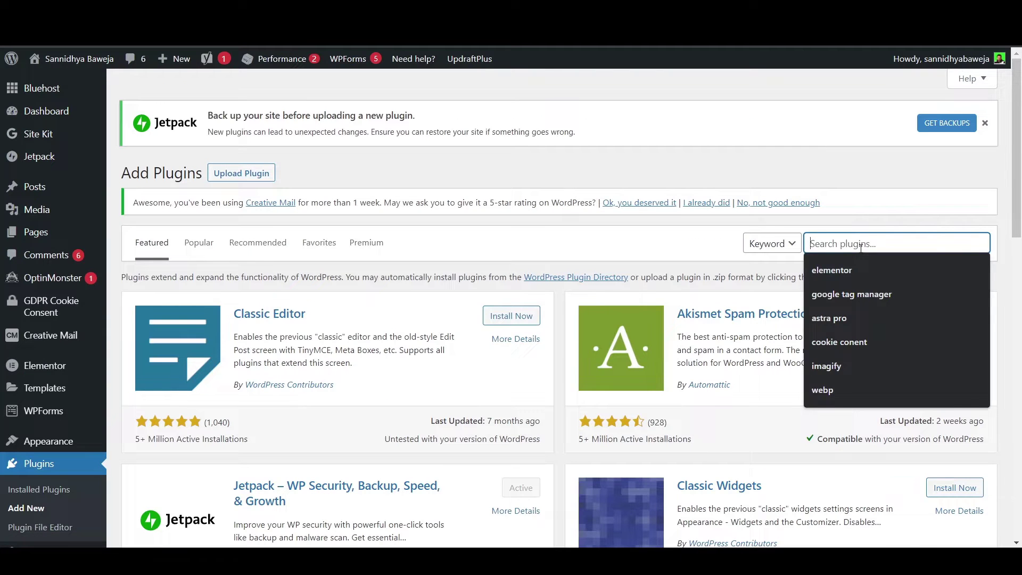
{"action": "type", "text": "google site"}
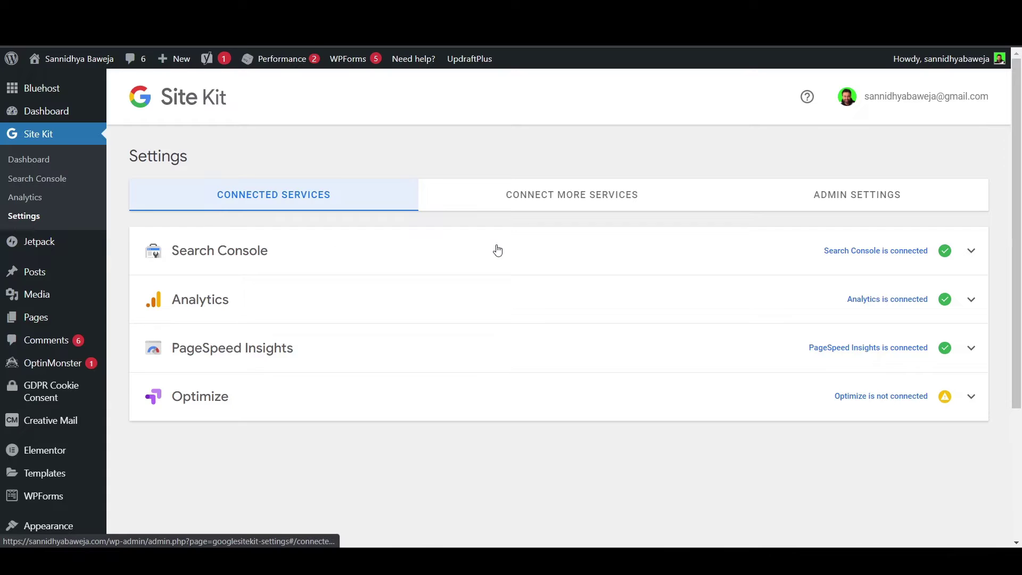
- Connect Tag Manager in Site Kit, choosing the site's account and container
{"action": "left_click", "coordinate": [537, 213]}
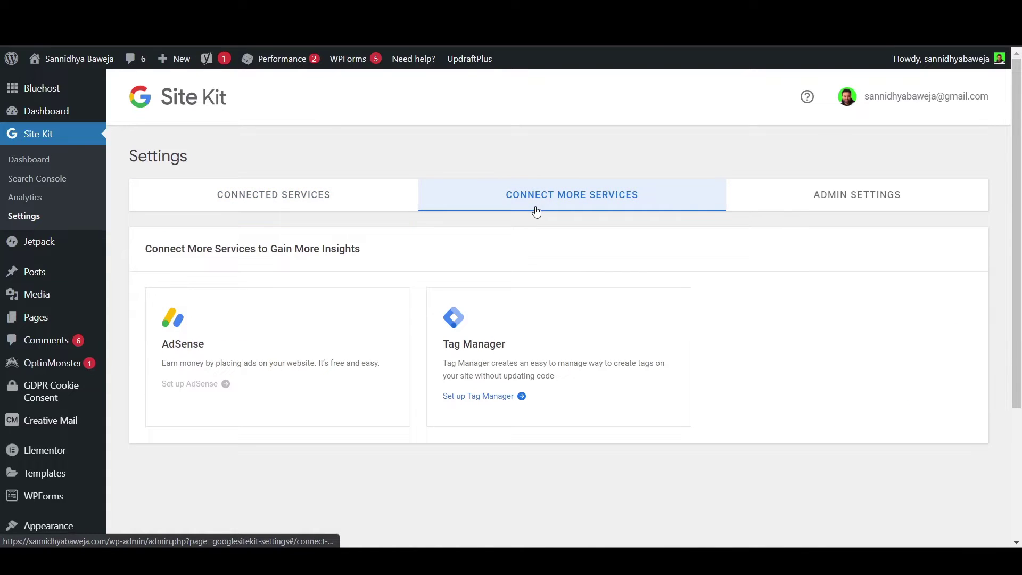
{"action": "left_click", "coordinate": [476, 396]}
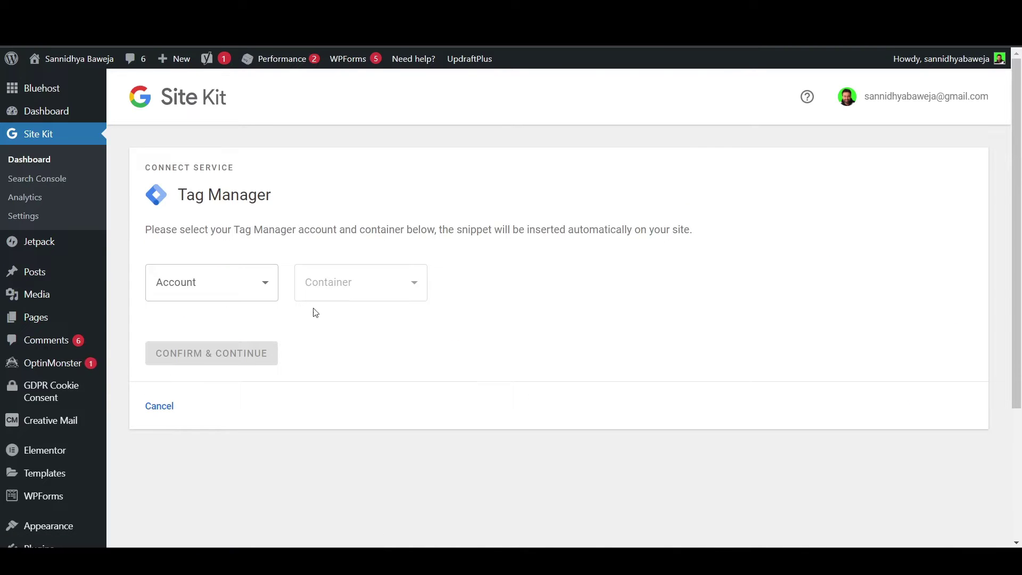
{"action": "left_click", "coordinate": [246, 278]}
{"action": "left_click", "coordinate": [228, 358]}
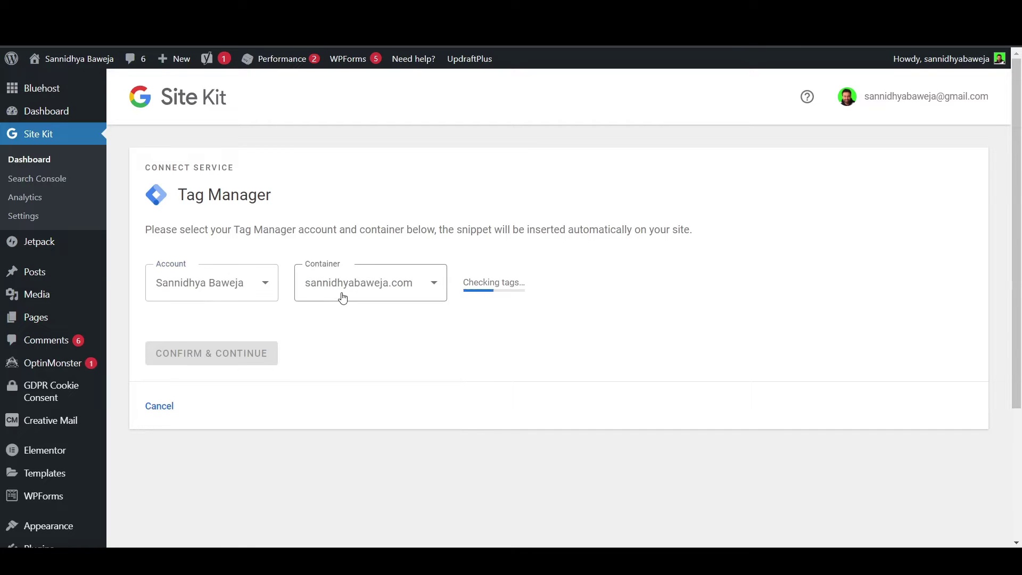
{"action": "left_click", "coordinate": [257, 355]}
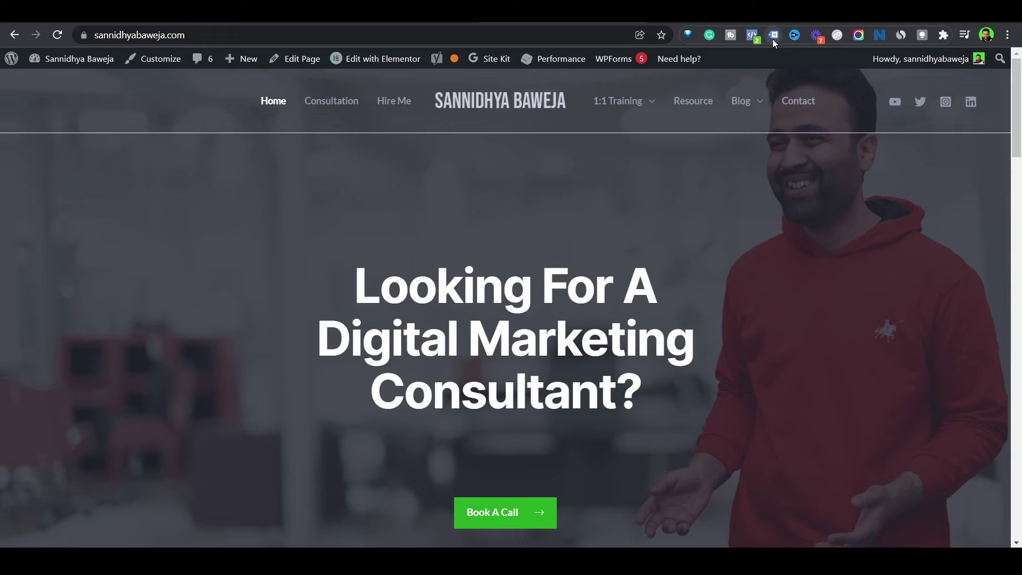
- Open the Tag Assistant Legacy popup on the website
{"action": "left_click", "coordinate": [772, 38]}
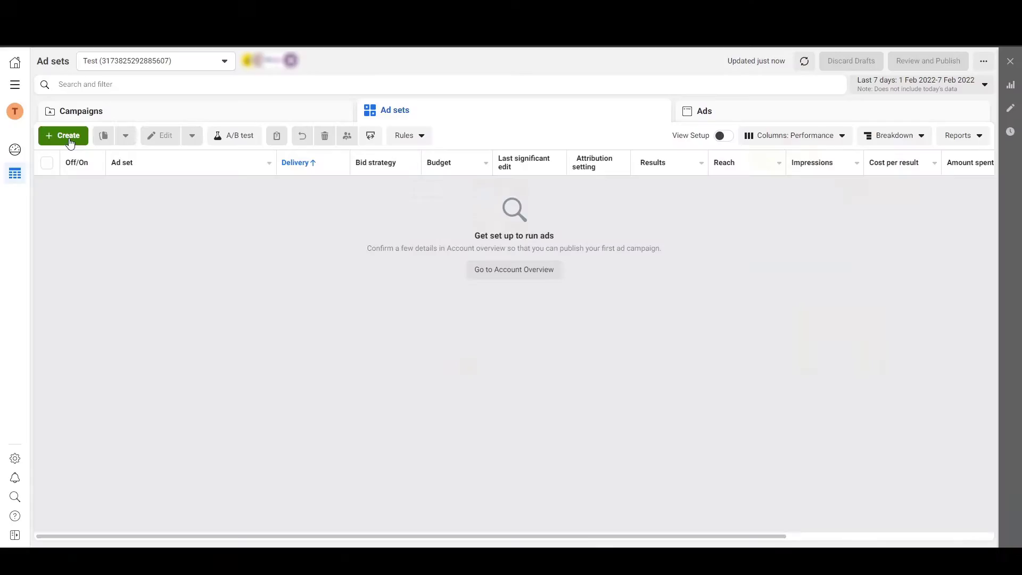
- Create a draft Conversions campaign and review its ad set
{"action": "left_click", "coordinate": [70, 138]}
{"action": "left_click", "coordinate": [597, 271]}
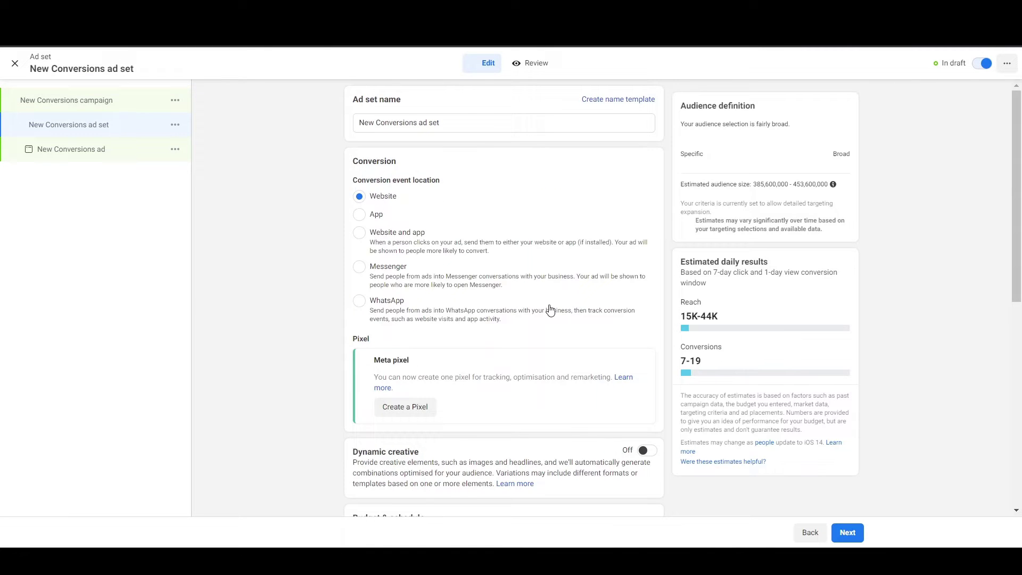
{"action": "scroll", "coordinate": [434, 349], "scroll_direction": "down", "scroll_amount": 4}
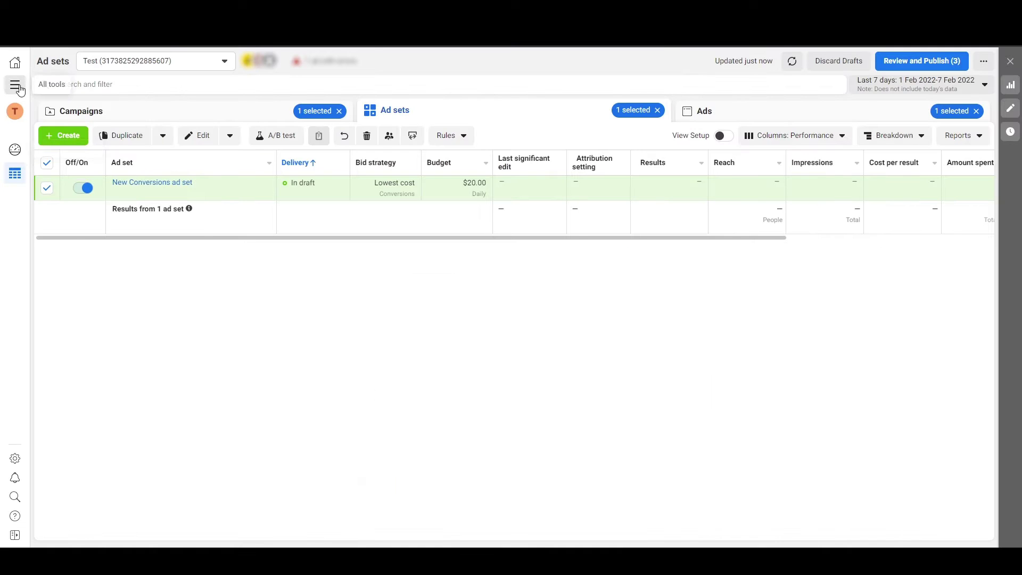
- Go to Events Manager from the All tools menu
{"action": "left_click", "coordinate": [19, 90]}
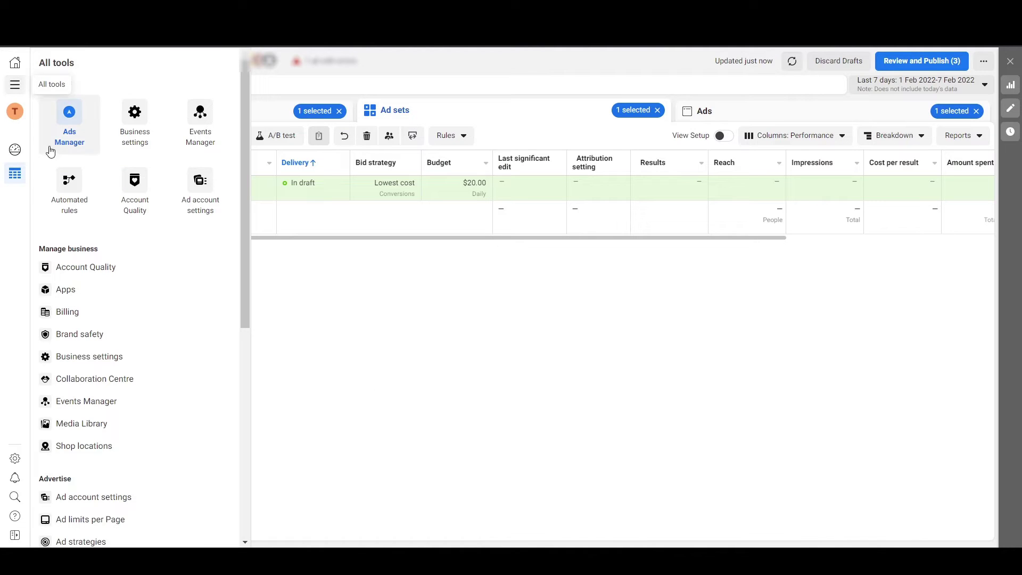
{"action": "left_click", "coordinate": [182, 137]}
{"action": "mouse_move", "coordinate": [16, 150]}
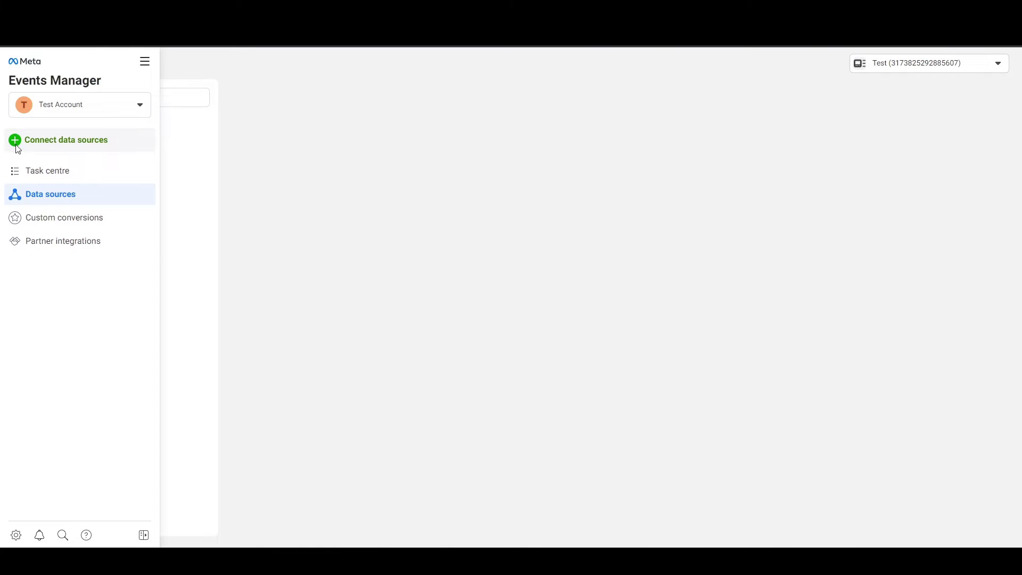
- Connect a new Web data source and create the pixel 'Kabutar jaa ja ja'
{"action": "left_click", "coordinate": [17, 145]}
{"action": "left_click", "coordinate": [378, 232]}
{"action": "left_click", "coordinate": [719, 348]}
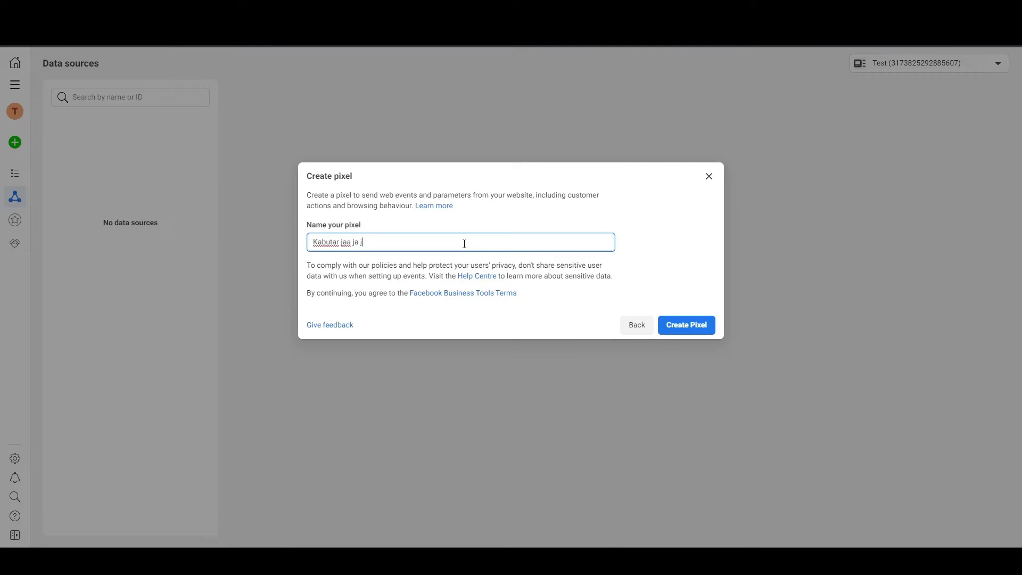
{"action": "left_click", "coordinate": [695, 329]}
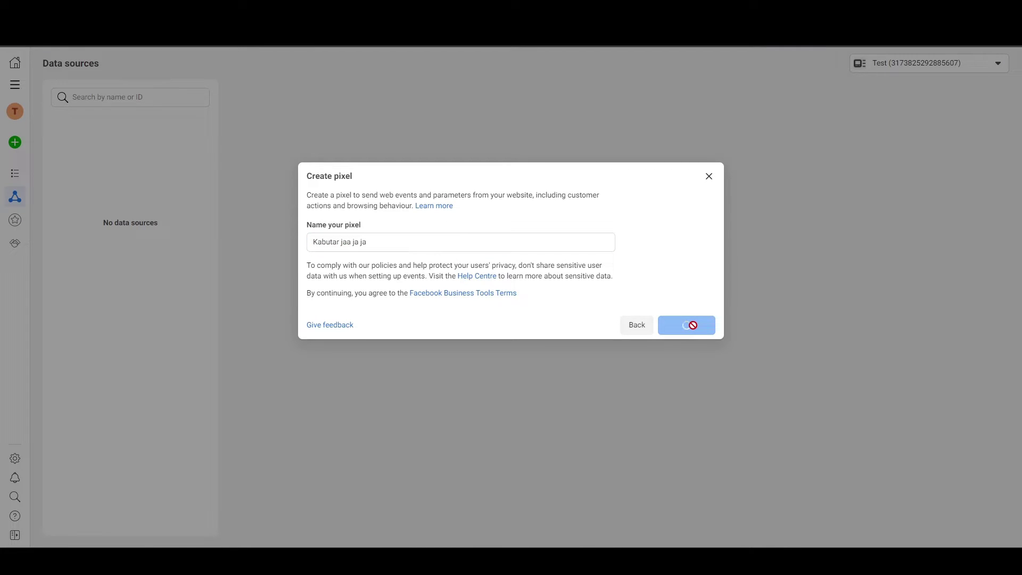
- Enter the site URL 'sannidhyabaweja.com' and connect it using the pixel only
{"action": "left_click", "coordinate": [507, 254]}
{"action": "type", "text": "sanni"}
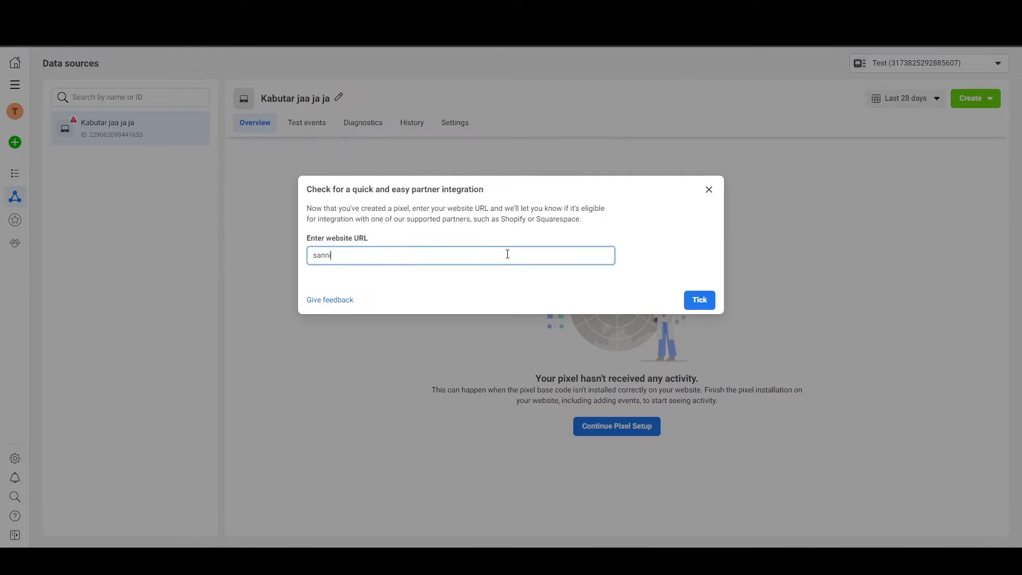
{"action": "type", "text": "dhyabaweja.com"}
{"action": "left_click", "coordinate": [700, 300]}
{"action": "left_click", "coordinate": [535, 296]}
{"action": "left_click", "coordinate": [700, 383]}
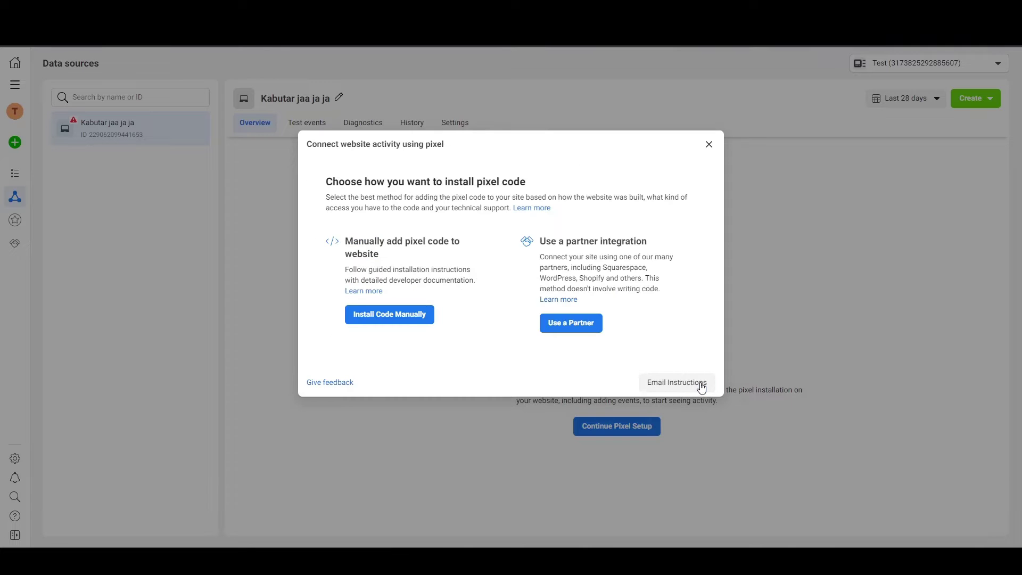
- Choose partner installation, view the Google Tag Manager option, and return to the partner list
{"action": "left_click", "coordinate": [583, 326]}
{"action": "scroll", "coordinate": [583, 329], "scroll_direction": "down", "scroll_amount": 5}
{"action": "scroll", "coordinate": [582, 326], "scroll_direction": "up", "scroll_amount": 5}
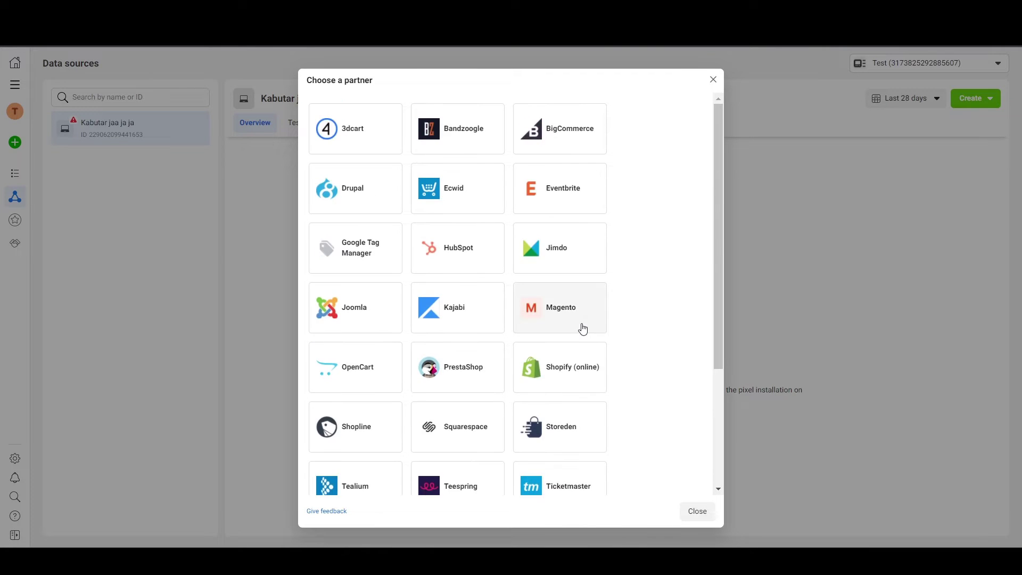
{"action": "left_click", "coordinate": [352, 248]}
{"action": "left_click", "coordinate": [662, 407]}
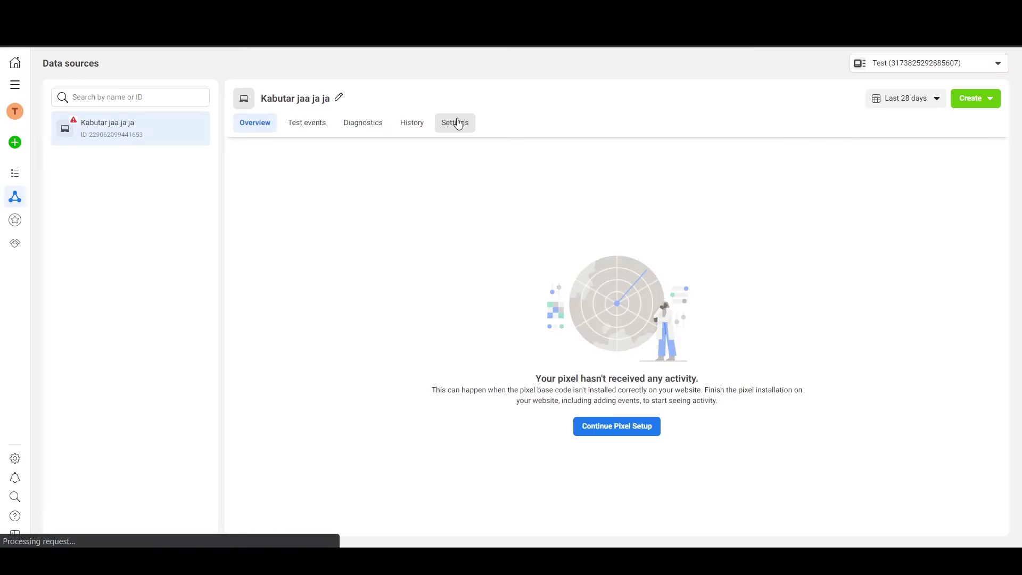
{"action": "left_click", "coordinate": [457, 122]}
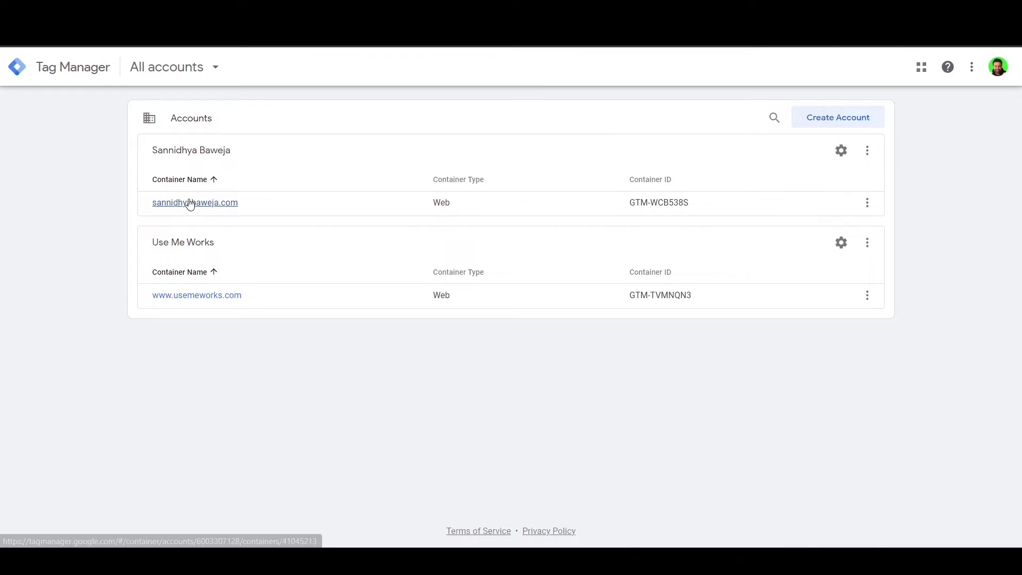
- Create a new tag in the site's container workspace and open the tag type list
{"action": "left_click", "coordinate": [190, 202]}
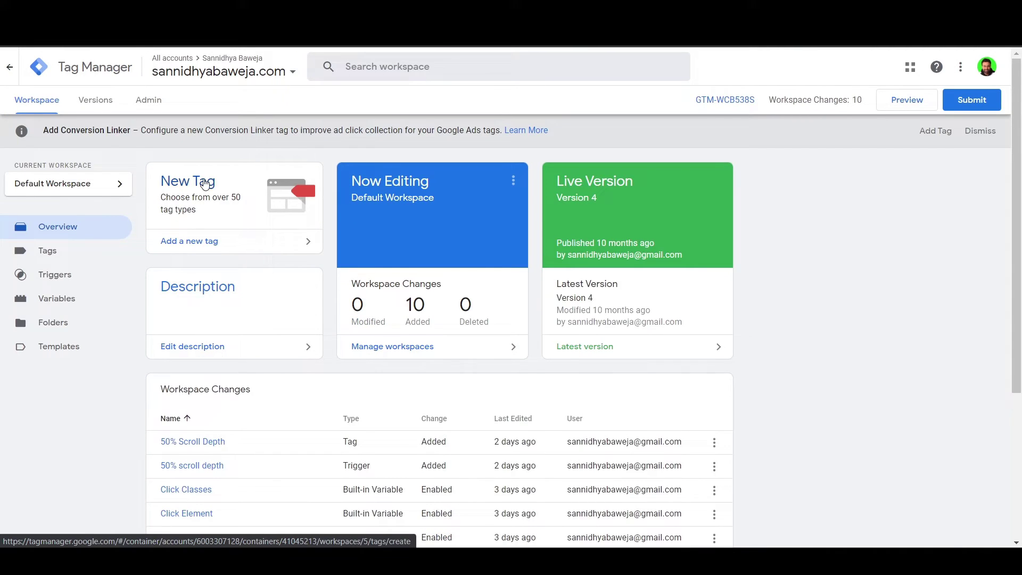
{"action": "left_click", "coordinate": [209, 240]}
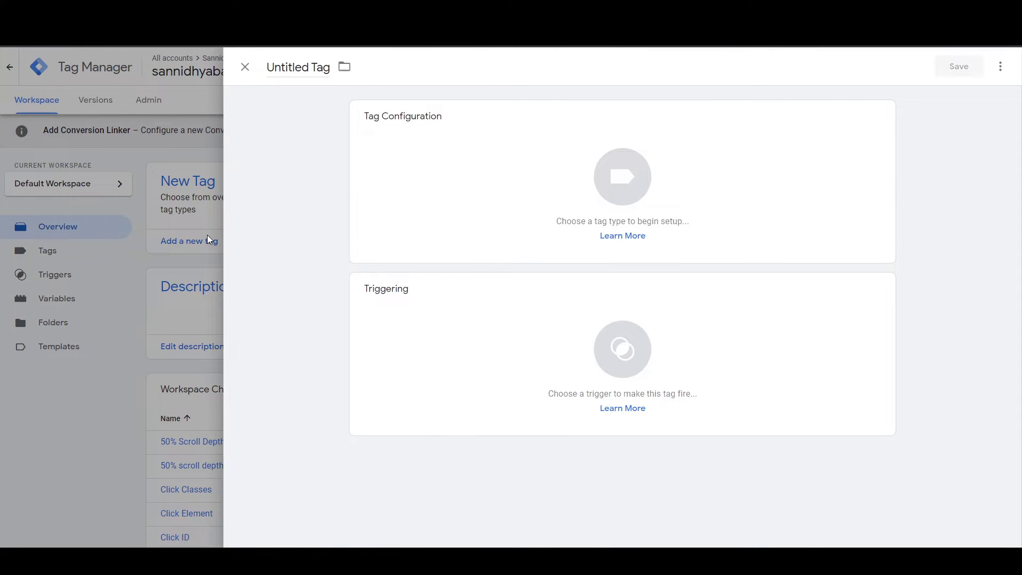
{"action": "left_click", "coordinate": [618, 216]}
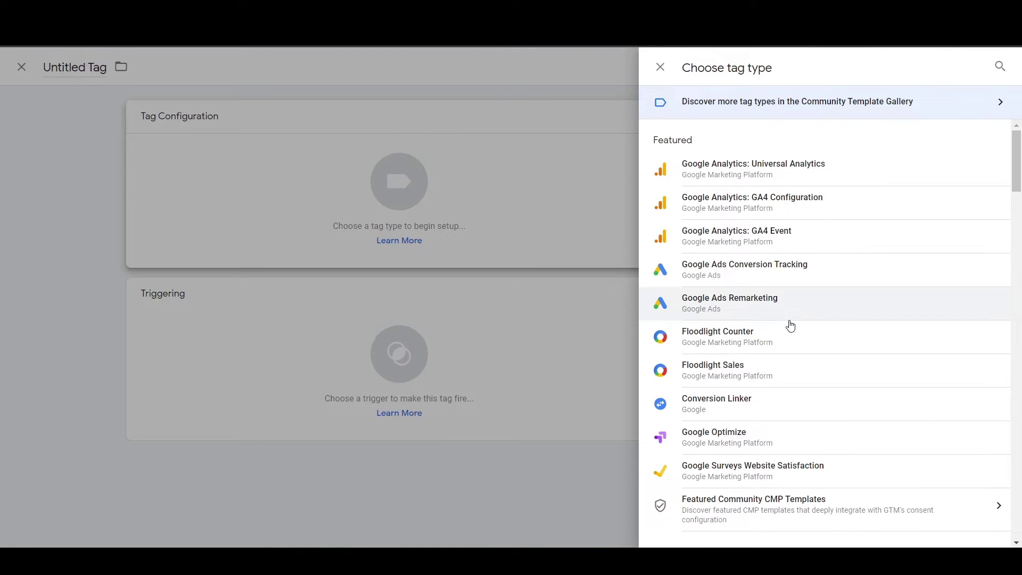
- Browse through the full list of available tag types
{"action": "scroll", "coordinate": [790, 325], "scroll_direction": "down", "scroll_amount": 4}
{"action": "scroll", "coordinate": [791, 325], "scroll_direction": "down", "scroll_amount": 3}
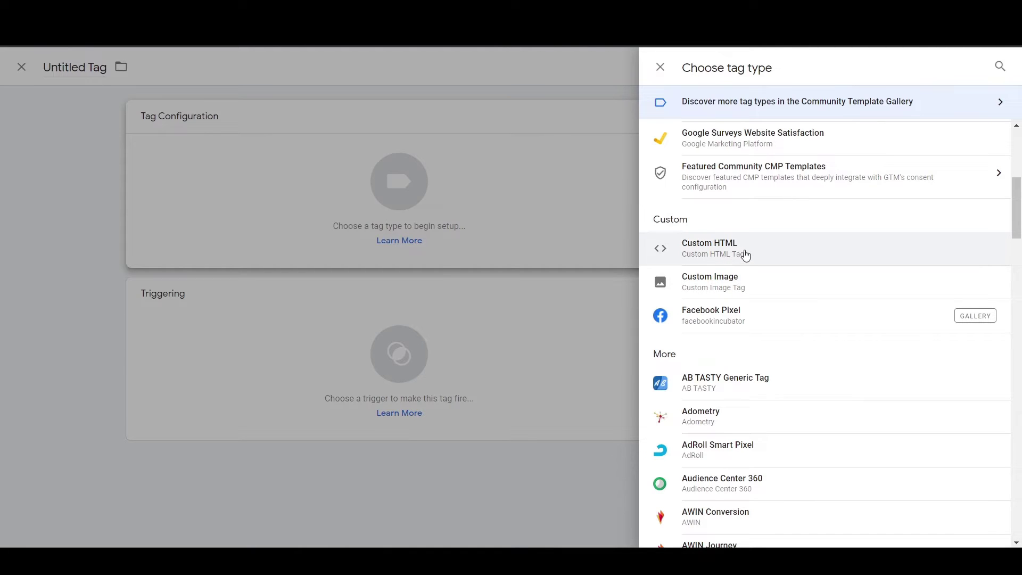
{"action": "scroll", "coordinate": [745, 255], "scroll_direction": "up", "scroll_amount": 4}
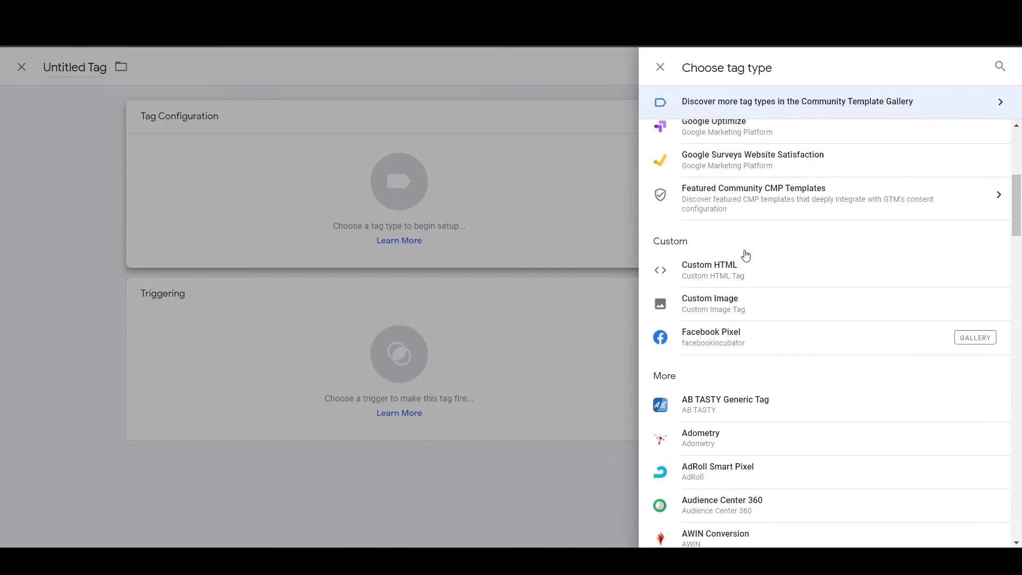
{"action": "scroll", "coordinate": [745, 255], "scroll_direction": "down", "scroll_amount": 8}
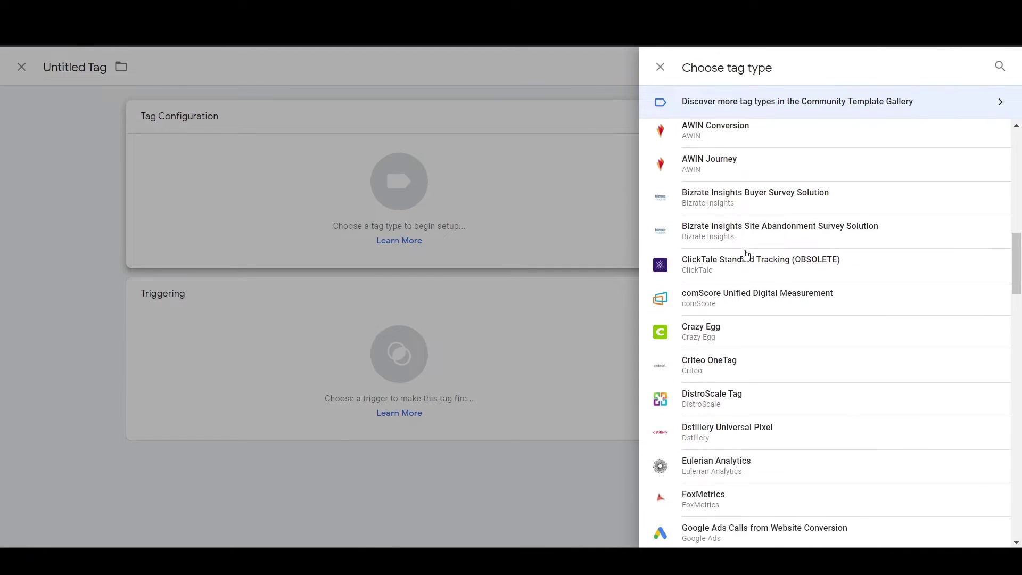
{"action": "scroll", "coordinate": [746, 256], "scroll_direction": "down", "scroll_amount": 10}
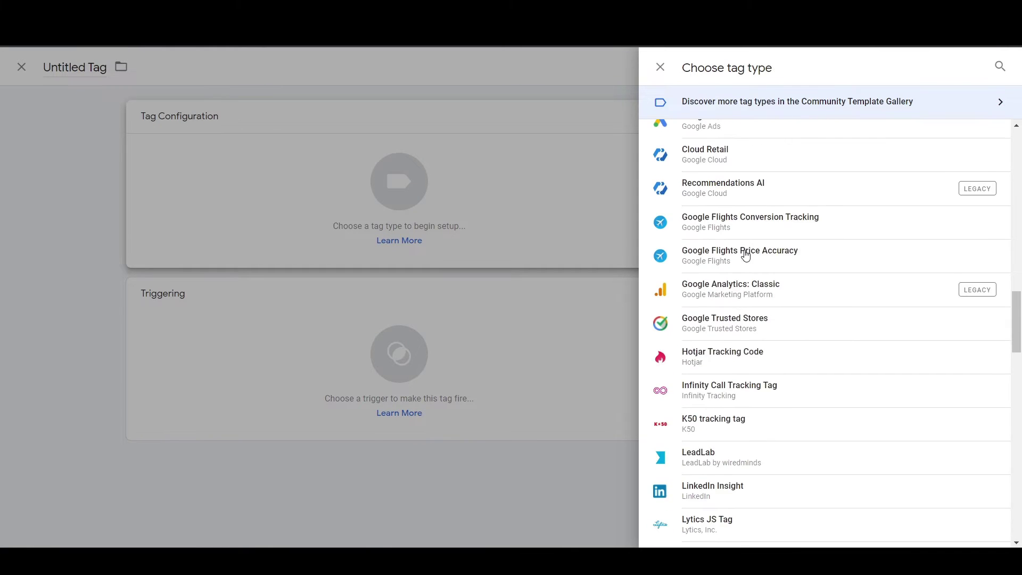
{"action": "scroll", "coordinate": [745, 256], "scroll_direction": "down", "scroll_amount": 5}
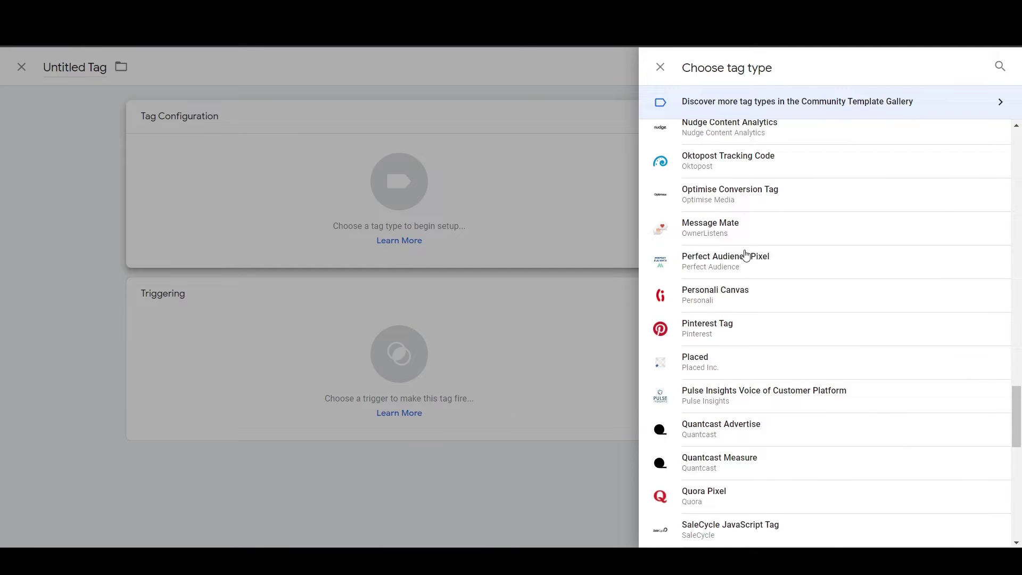
{"action": "scroll", "coordinate": [745, 256], "scroll_direction": "up", "scroll_amount": 12}
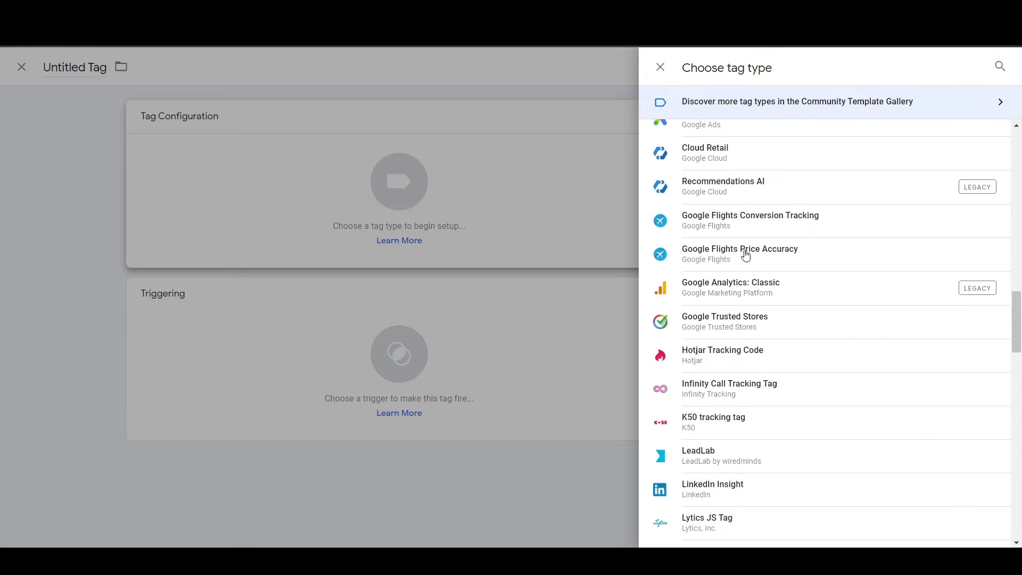
{"action": "scroll", "coordinate": [746, 256], "scroll_direction": "up", "scroll_amount": 2}
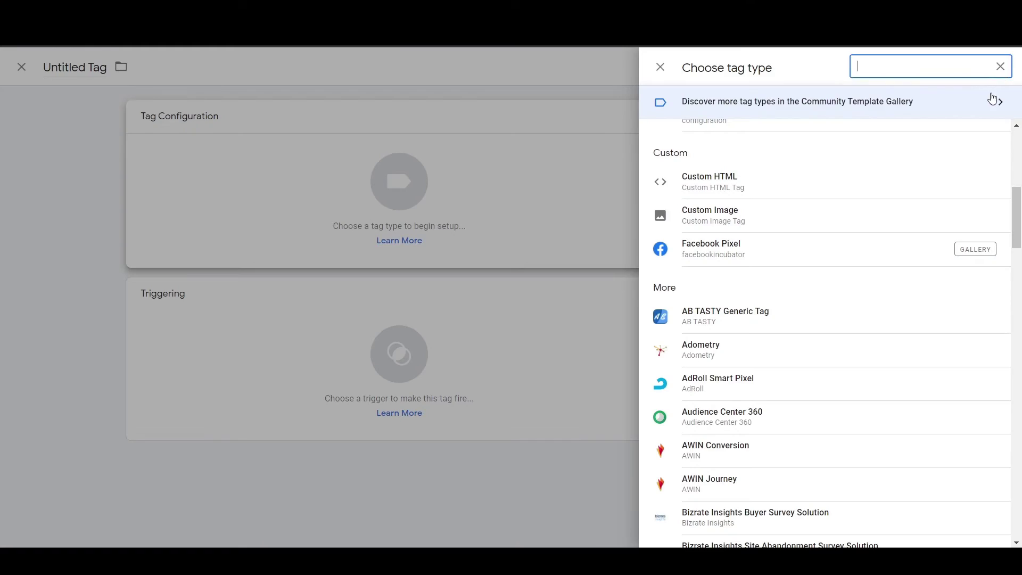
- Open the Community Template Gallery from the tag type panel
{"action": "left_click", "coordinate": [994, 100]}
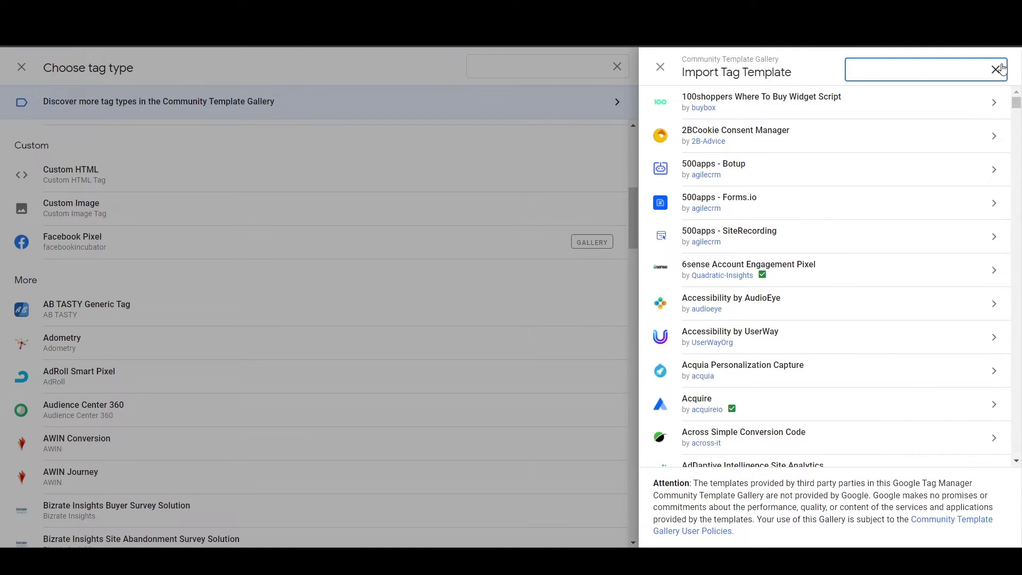
- Search the gallery for 'faceboo' and add the Facebook Pixel template to the workspace
{"action": "type", "text": "faceboo"}
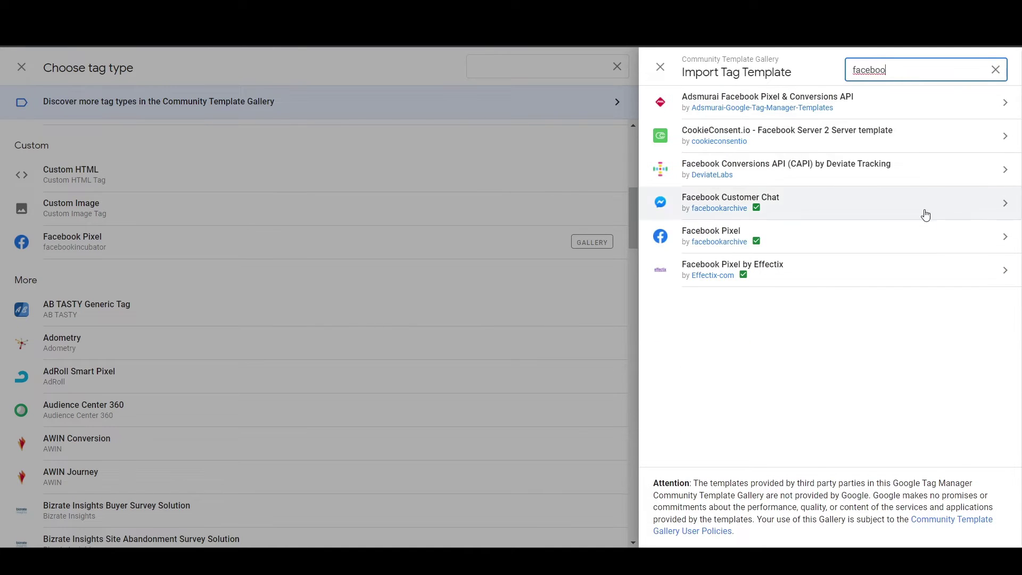
{"action": "left_click", "coordinate": [926, 225]}
{"action": "left_click", "coordinate": [921, 68]}
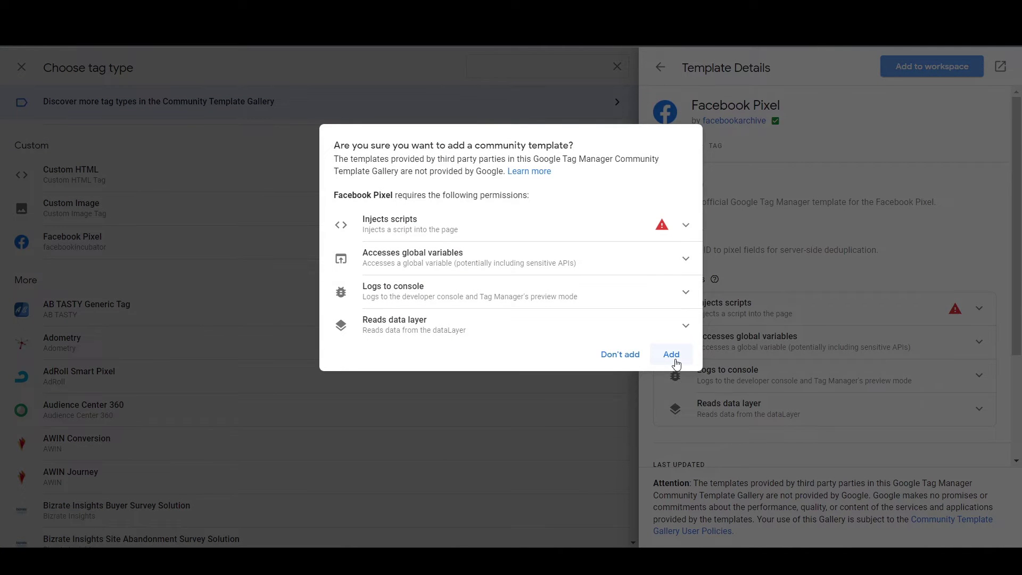
{"action": "left_click", "coordinate": [672, 355]}
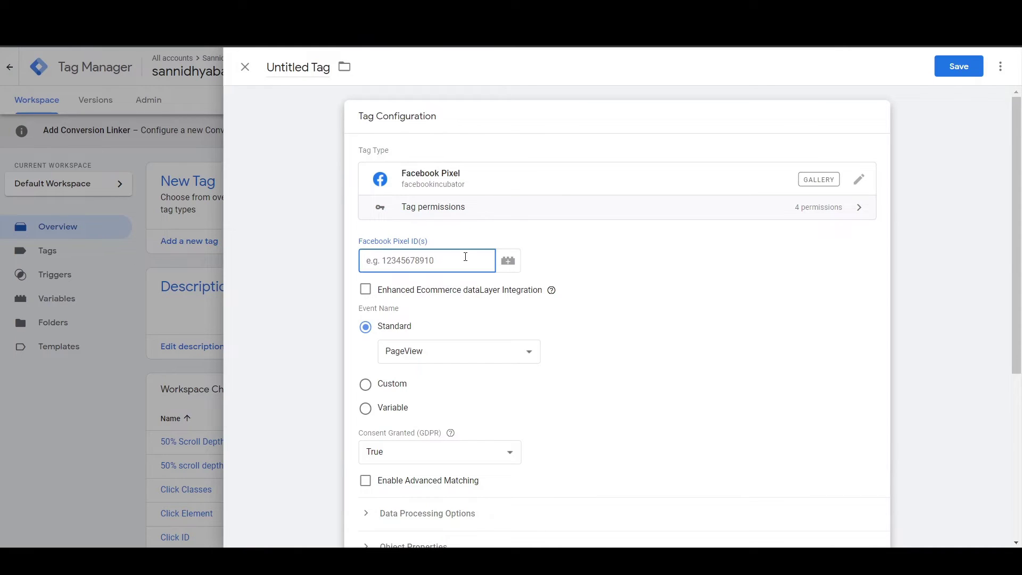
- Check the Enhanced Ecommerce explanation in the Facebook Pixel tag, then open the trigger choices
{"action": "left_click", "coordinate": [552, 290]}
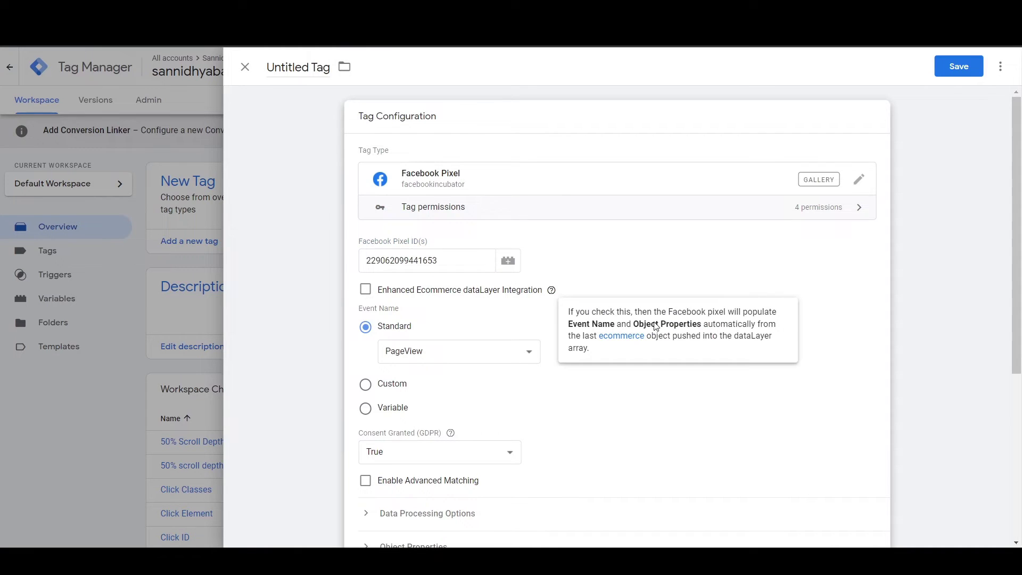
{"action": "left_click", "coordinate": [686, 291]}
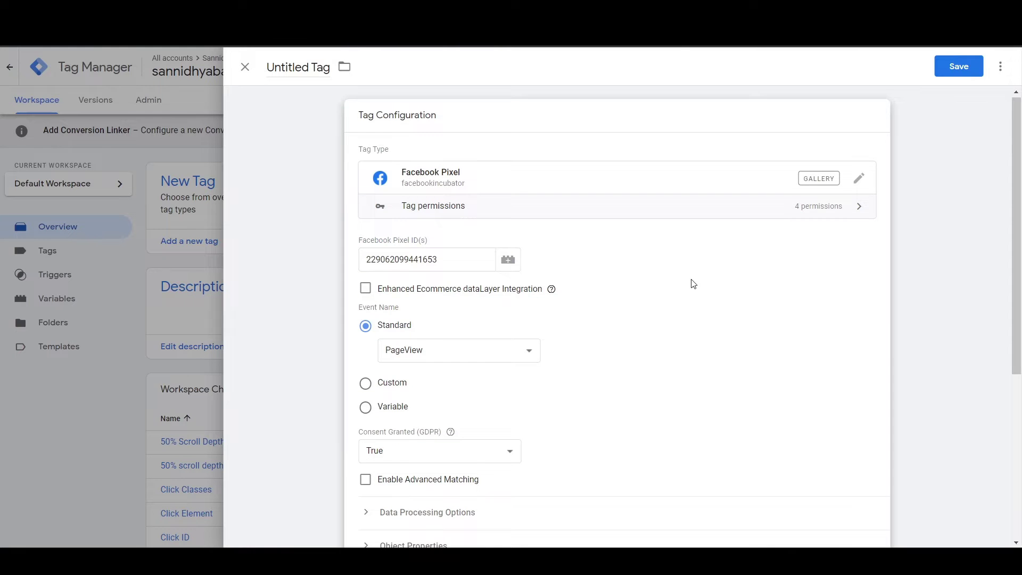
{"action": "scroll", "coordinate": [694, 284], "scroll_direction": "down", "scroll_amount": 2}
{"action": "left_click", "coordinate": [757, 419]}
{"action": "left_click", "coordinate": [757, 419]}
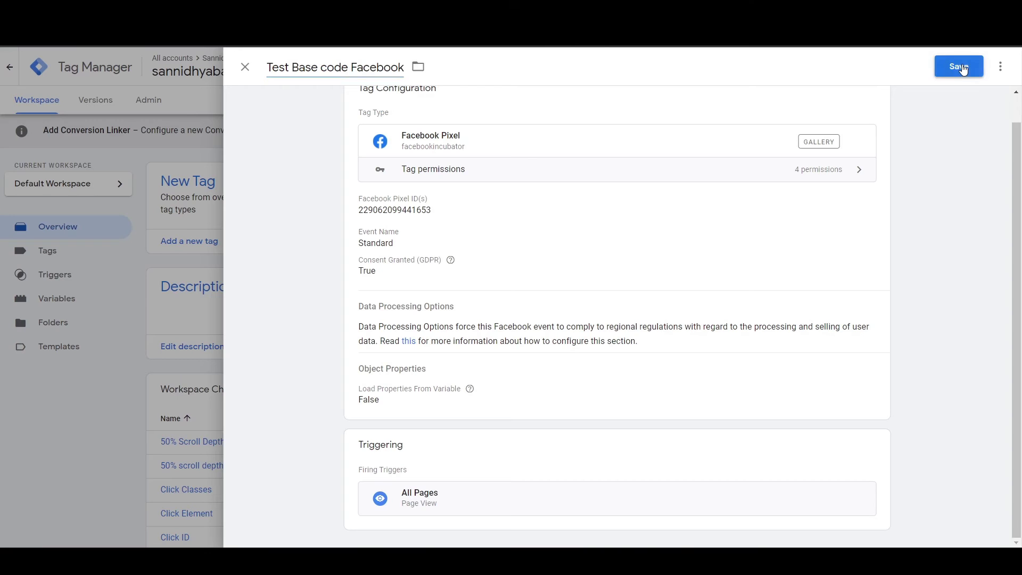
- Save the Facebook Pixel tag and launch Preview to open the site in debug mode
{"action": "left_click", "coordinate": [963, 67]}
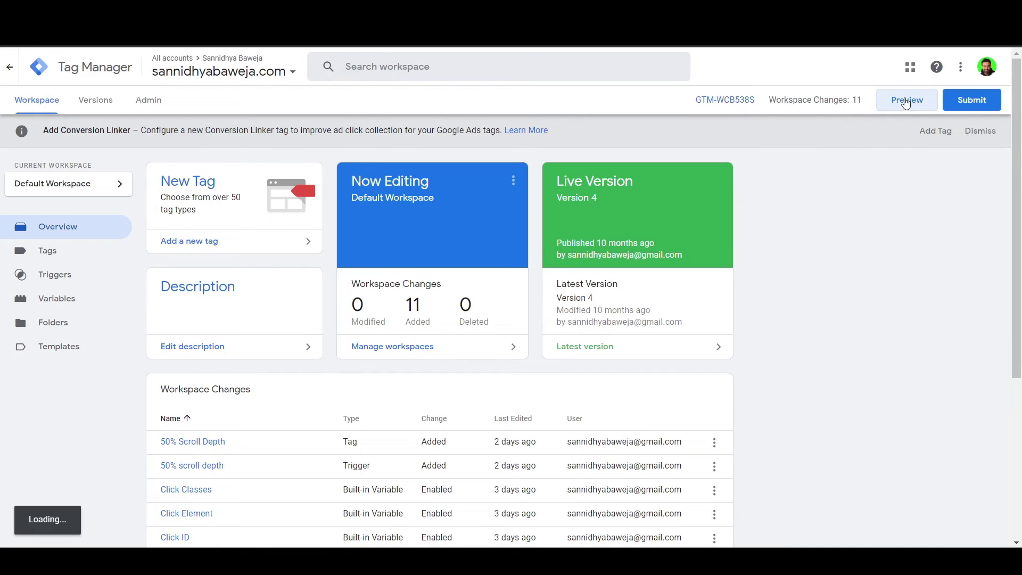
{"action": "left_click", "coordinate": [906, 101]}
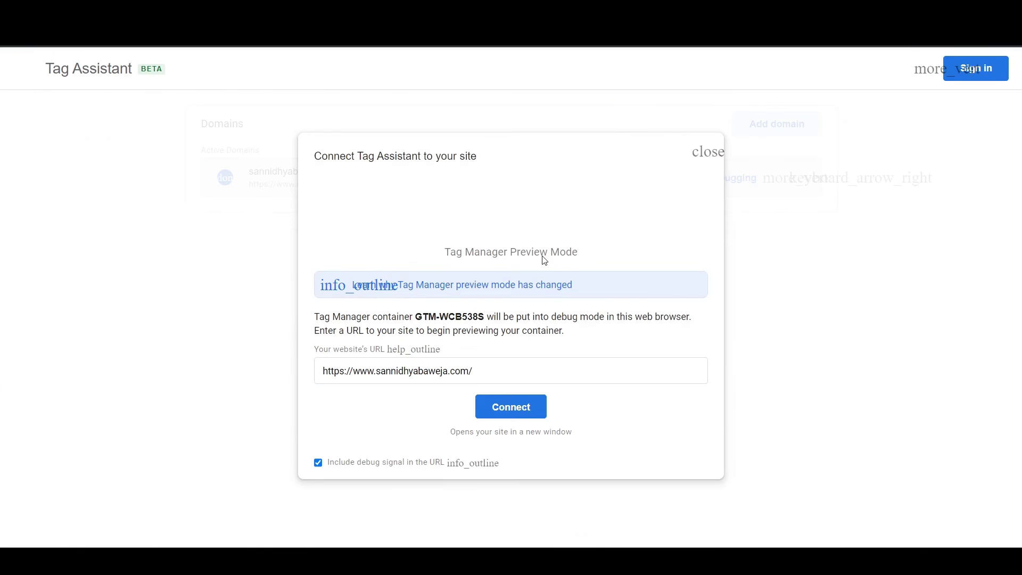
{"action": "left_click", "coordinate": [520, 418]}
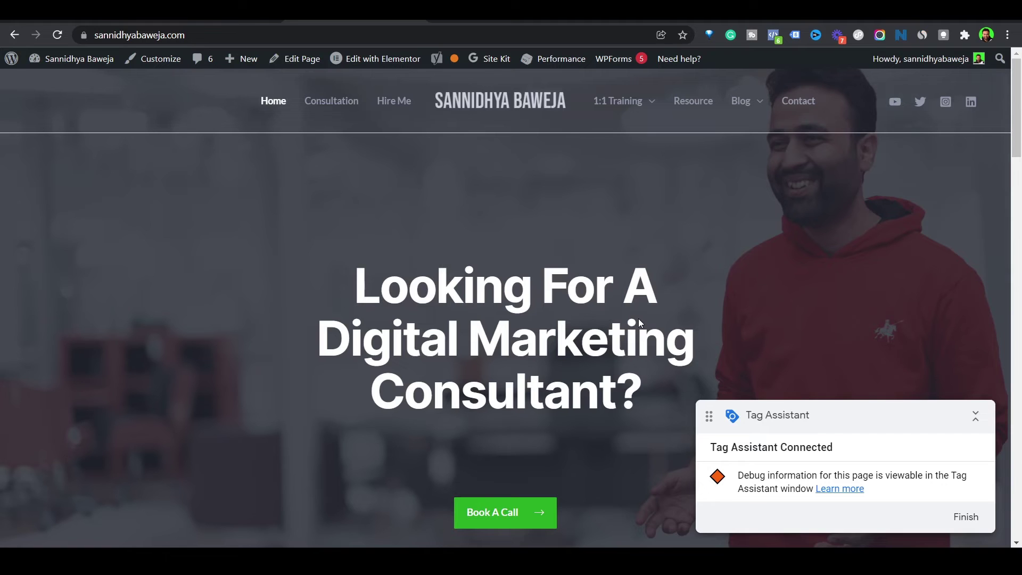
- Verify in Pixel Helper that three pixels load and the new pixel's PageView fired twice
{"action": "scroll", "coordinate": [638, 318], "scroll_direction": "down", "scroll_amount": 3}
{"action": "scroll", "coordinate": [640, 323], "scroll_direction": "down", "scroll_amount": 3}
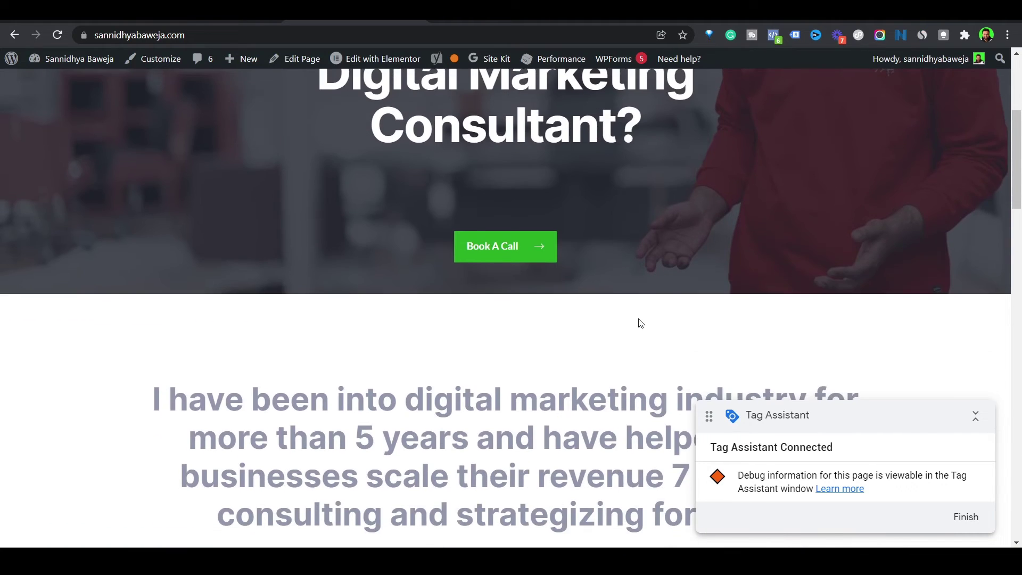
{"action": "scroll", "coordinate": [641, 323], "scroll_direction": "up", "scroll_amount": 5}
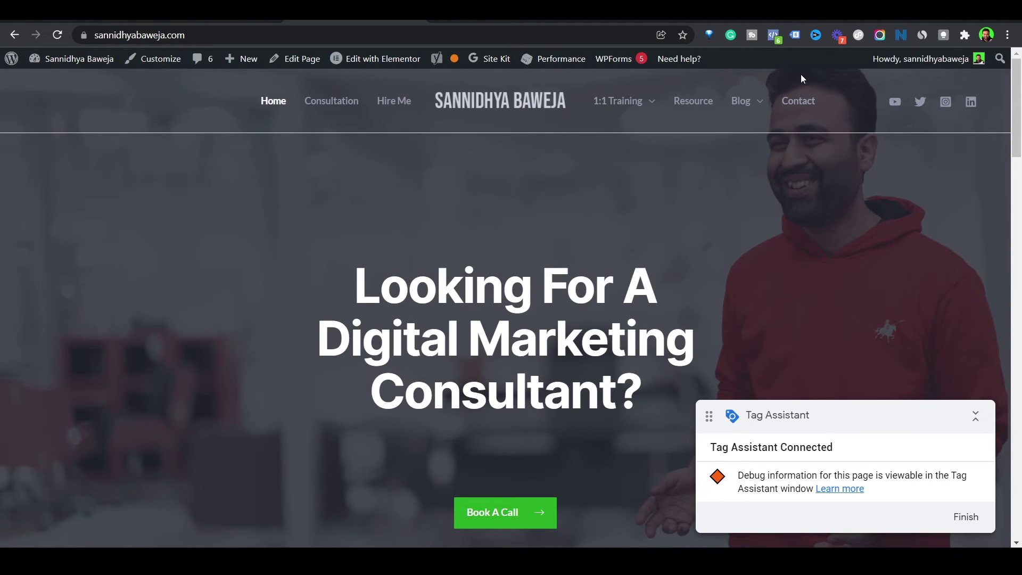
{"action": "left_click", "coordinate": [774, 36]}
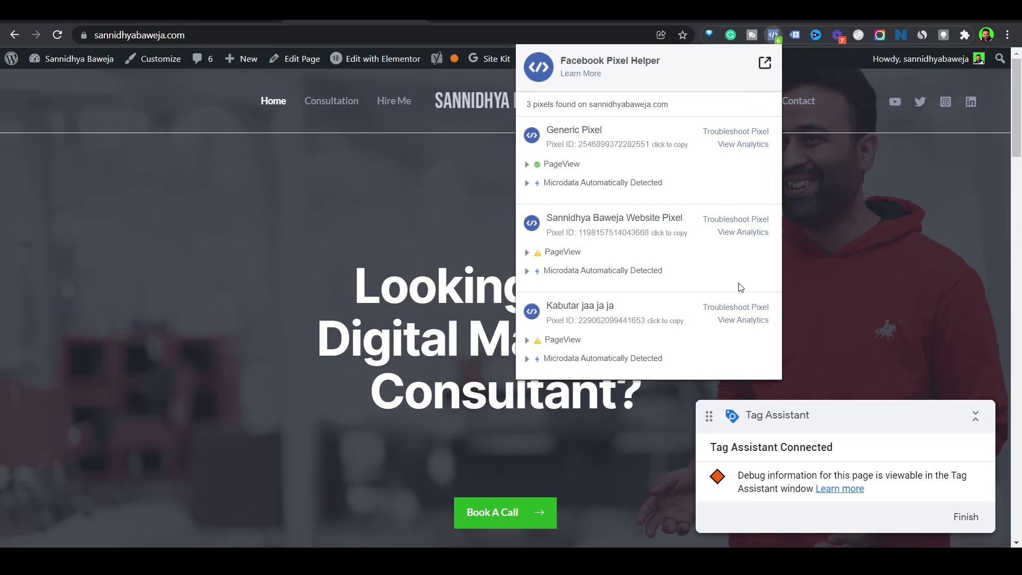
{"action": "left_click", "coordinate": [528, 341]}
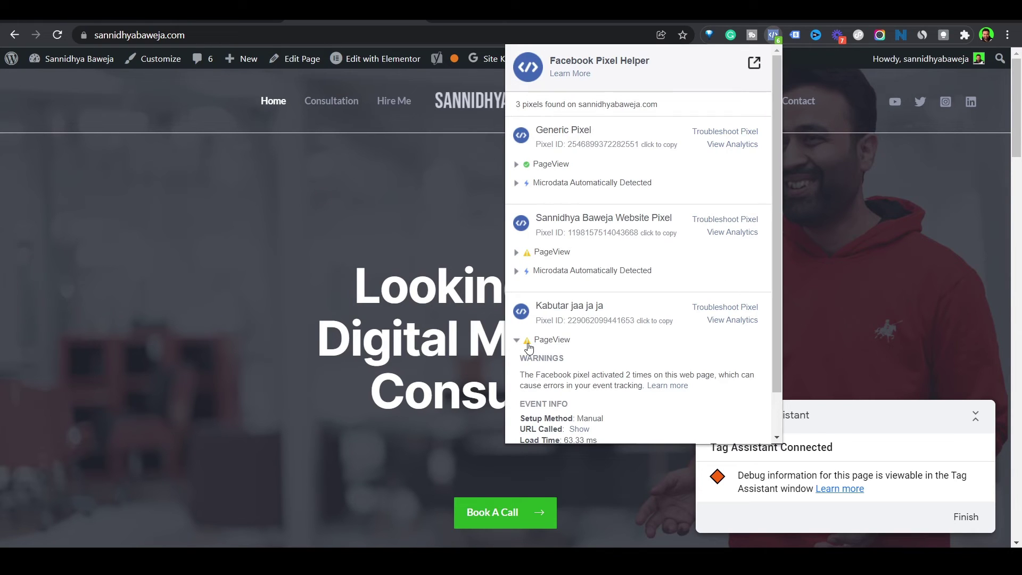
{"action": "key", "text": "alt+Tab"}
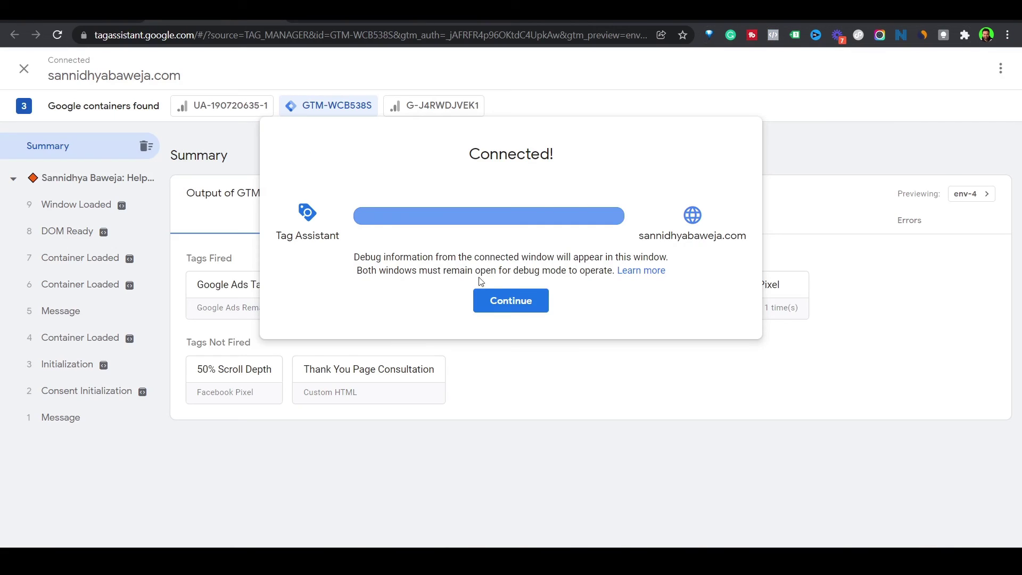
- Dismiss the Connected! notice to see the summary of fired and unfired tags
{"action": "left_click", "coordinate": [504, 297]}
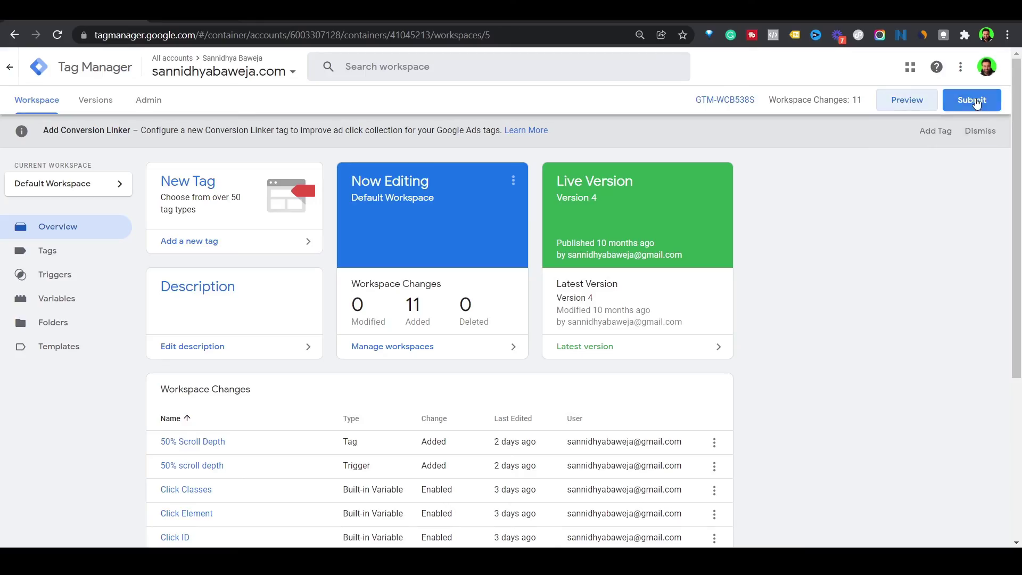
- Begin submitting the workspace changes as version 'Test o 8 feb', ready for a description
{"action": "left_click", "coordinate": [974, 100]}
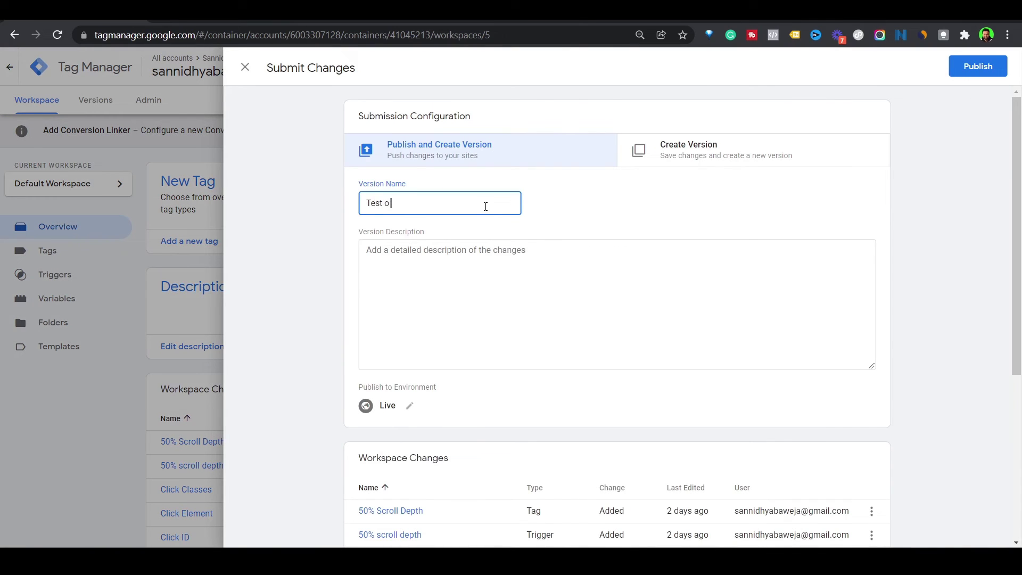
{"action": "left_click", "coordinate": [483, 259]}
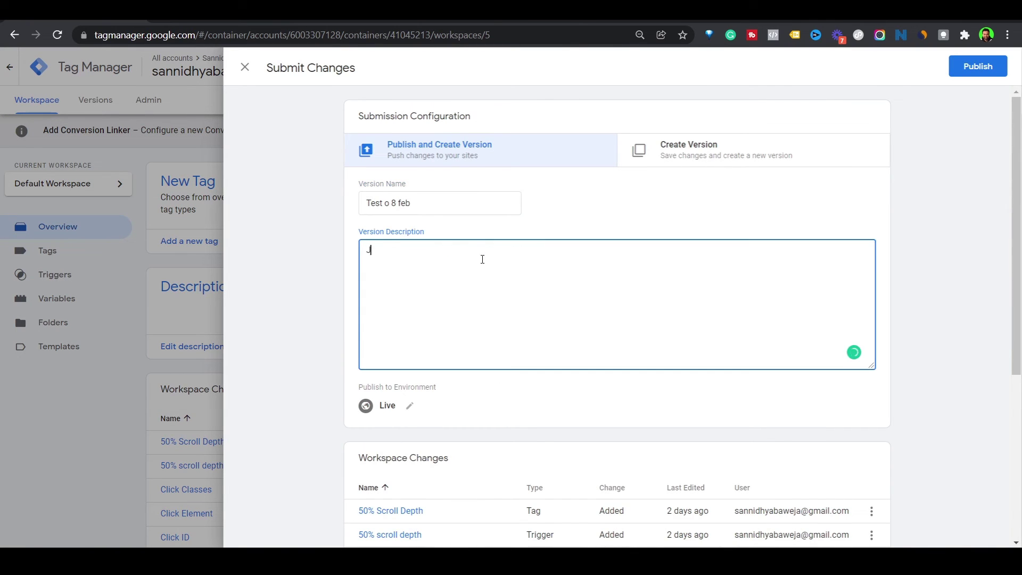